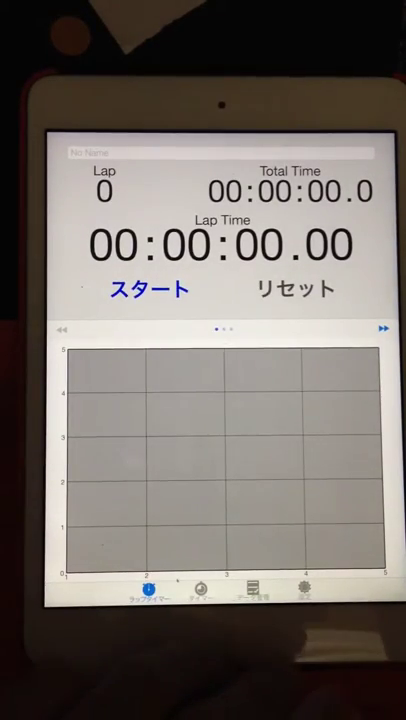
Start the stopwatch and record the first rapid laps.
{"action": "left_click", "coordinate": [150, 289]}
{"action": "left_click", "coordinate": [295, 289]}
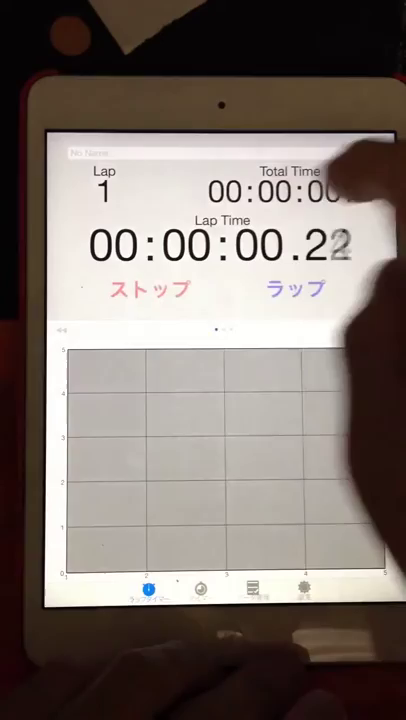
{"action": "left_click", "coordinate": [295, 289]}
{"action": "left_click", "coordinate": [295, 289]}
{"action": "left_click", "coordinate": [295, 289]}
{"action": "left_click", "coordinate": [295, 289]}
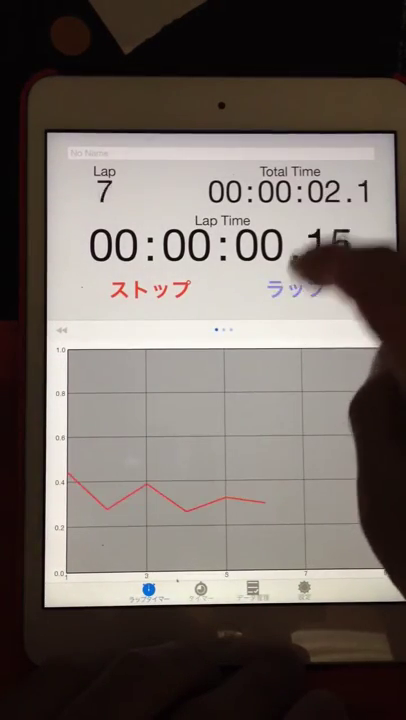
{"action": "left_click", "coordinate": [295, 289]}
{"action": "left_click", "coordinate": [295, 289]}
{"action": "left_click", "coordinate": [295, 289]}
{"action": "left_click", "coordinate": [295, 289]}
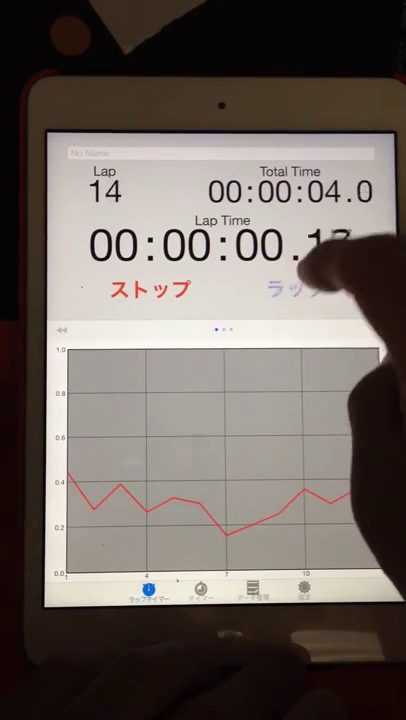
Record the remaining laps up to Lap 35 and stop at 10.8 seconds total.
{"action": "left_click", "coordinate": [295, 289]}
{"action": "left_click", "coordinate": [295, 289]}
{"action": "left_click", "coordinate": [295, 289]}
{"action": "left_click", "coordinate": [295, 289]}
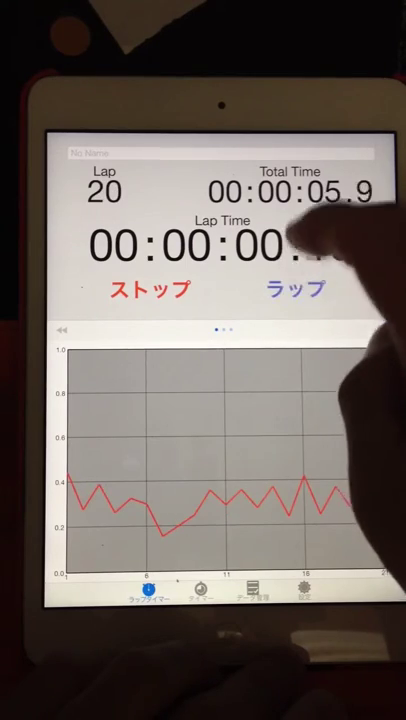
{"action": "left_click", "coordinate": [295, 289]}
{"action": "left_click", "coordinate": [295, 289]}
{"action": "left_click", "coordinate": [295, 289]}
{"action": "left_click", "coordinate": [295, 289]}
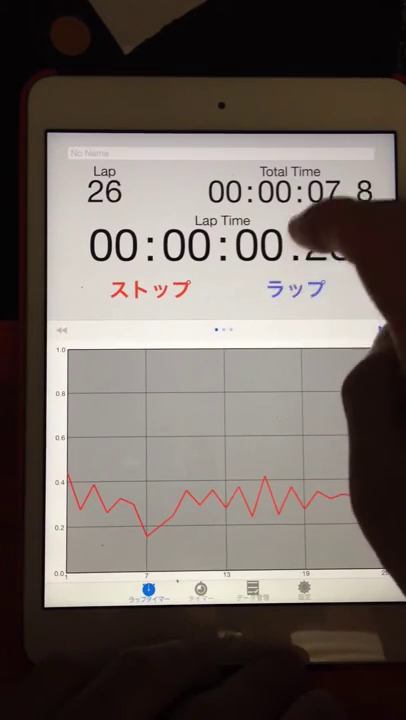
{"action": "left_click", "coordinate": [295, 289]}
{"action": "left_click", "coordinate": [295, 289]}
{"action": "left_click", "coordinate": [295, 289]}
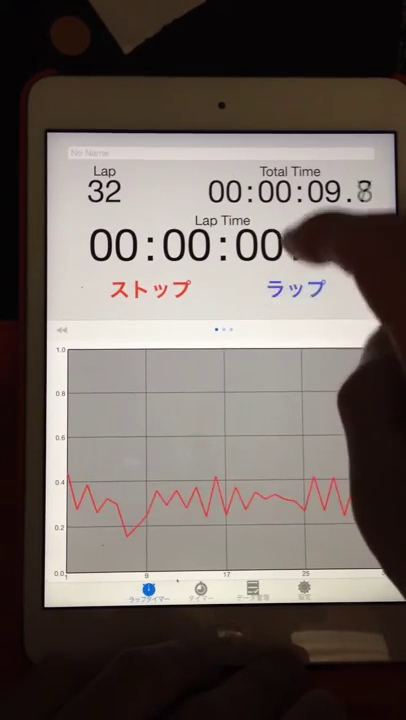
{"action": "left_click", "coordinate": [295, 289]}
{"action": "left_click", "coordinate": [295, 289]}
{"action": "left_click", "coordinate": [150, 289]}
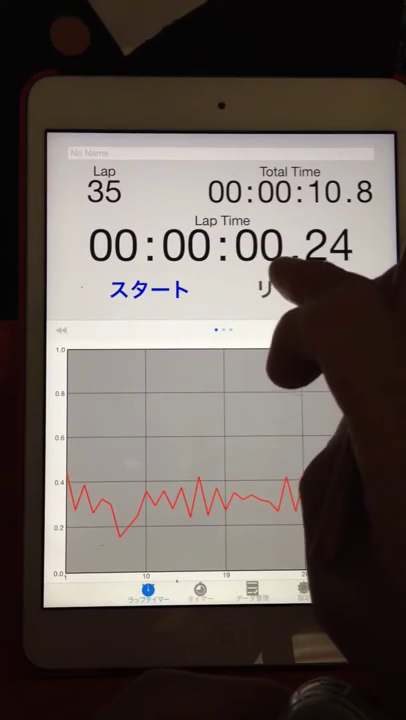
Reset the previous 35-lap run, start a new one and record its first laps.
{"action": "left_click", "coordinate": [295, 289]}
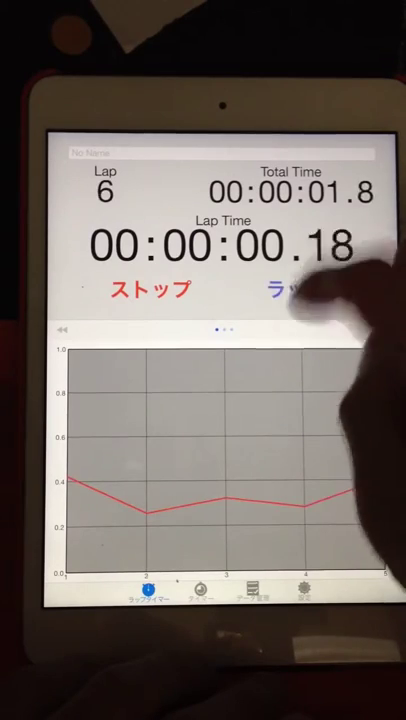
{"action": "left_click", "coordinate": [295, 289]}
{"action": "left_click", "coordinate": [295, 289]}
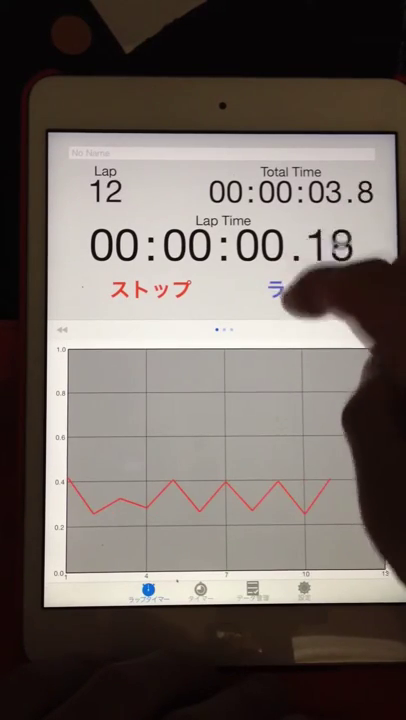
Record the remaining laps up to Lap 34 and stop at 10.8 seconds total.
{"action": "left_click", "coordinate": [295, 289]}
{"action": "left_click", "coordinate": [295, 289]}
{"action": "left_click", "coordinate": [295, 289]}
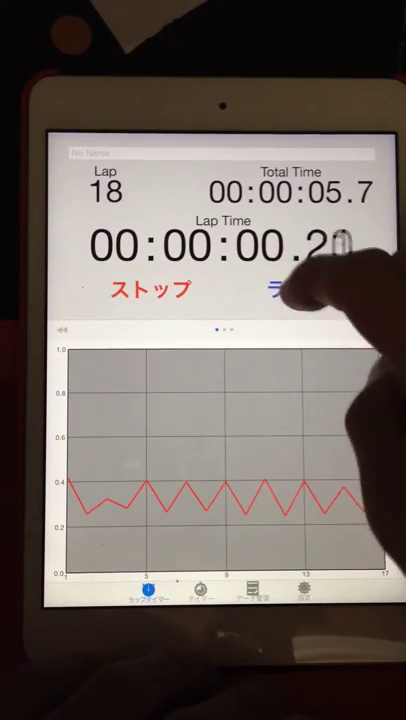
{"action": "left_click", "coordinate": [295, 289]}
{"action": "left_click", "coordinate": [295, 289]}
{"action": "left_click", "coordinate": [295, 289]}
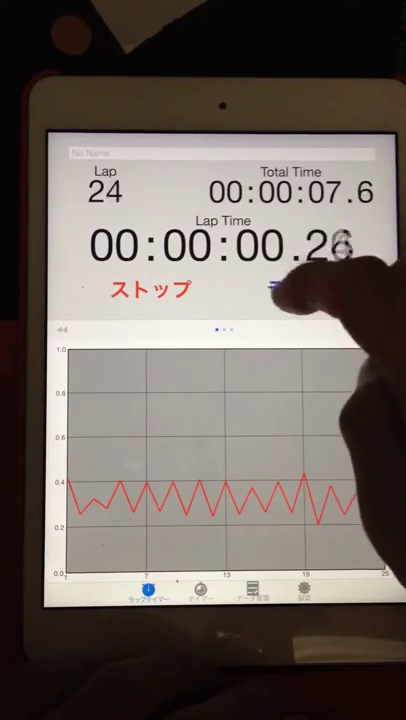
{"action": "left_click", "coordinate": [295, 289]}
{"action": "left_click", "coordinate": [295, 289]}
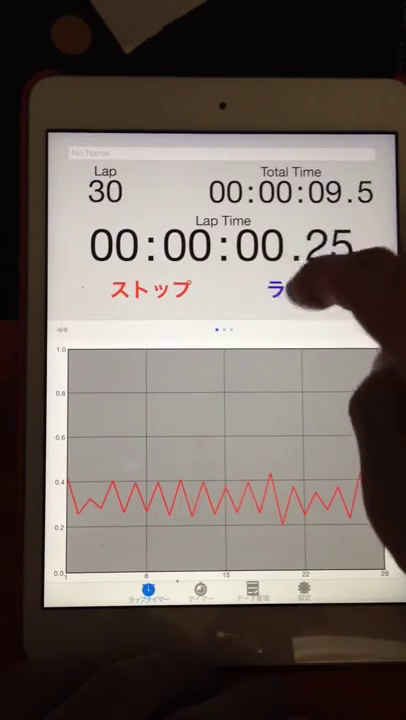
{"action": "left_click", "coordinate": [295, 289]}
{"action": "left_click", "coordinate": [150, 289]}
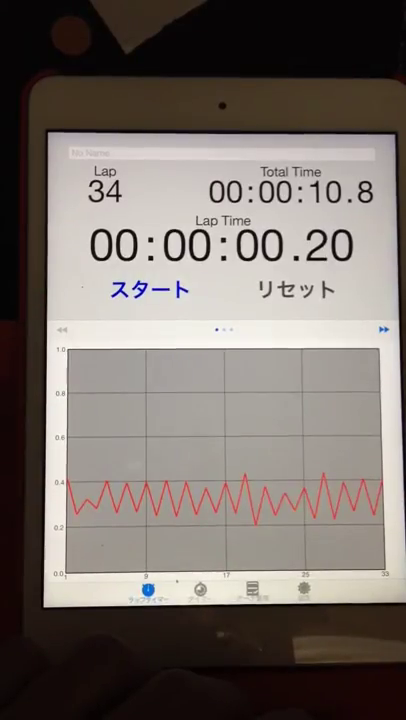
Open the second page to show the per-lap time list beside the graph.
{"action": "left_click", "coordinate": [383, 328]}
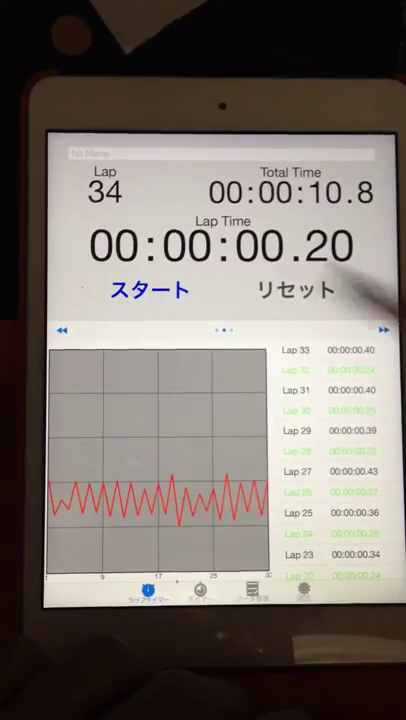
{"action": "scroll", "coordinate": [340, 460], "scroll_direction": "down", "scroll_amount": 3}
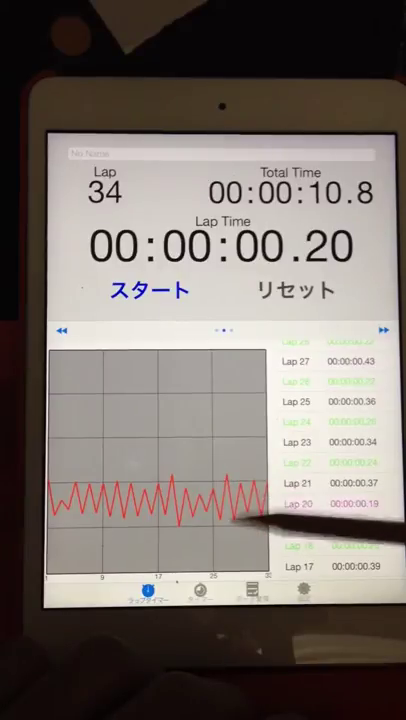
{"action": "scroll", "coordinate": [340, 460], "scroll_direction": "up", "scroll_amount": 3}
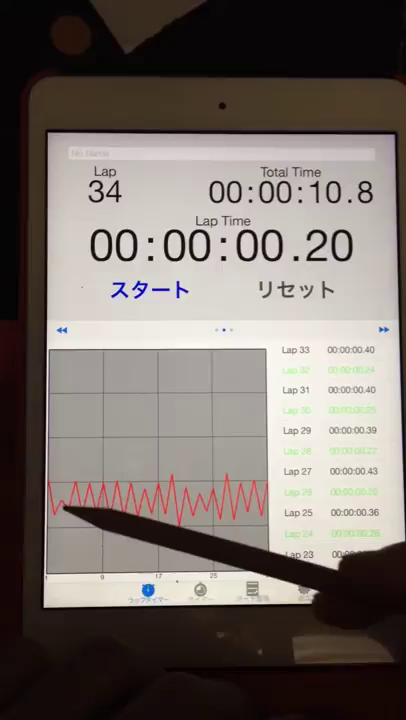
{"action": "scroll", "coordinate": [330, 450], "scroll_direction": "down", "scroll_amount": 5}
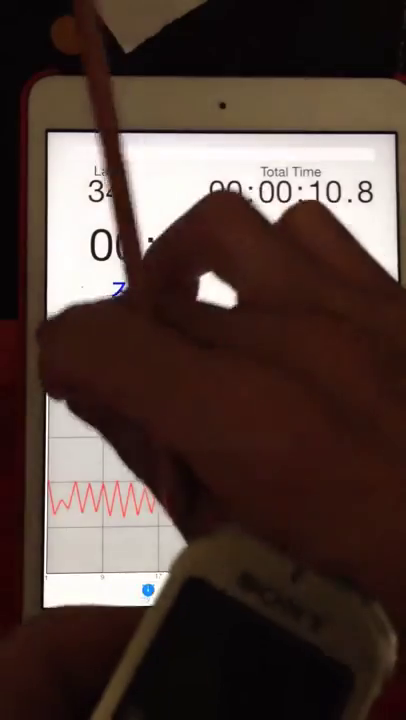
Swipe back to the full-width lap-time graph, hiding the lap list.
{"action": "left_click_drag", "start_coordinate": [100, 420], "coordinate": [300, 420]}
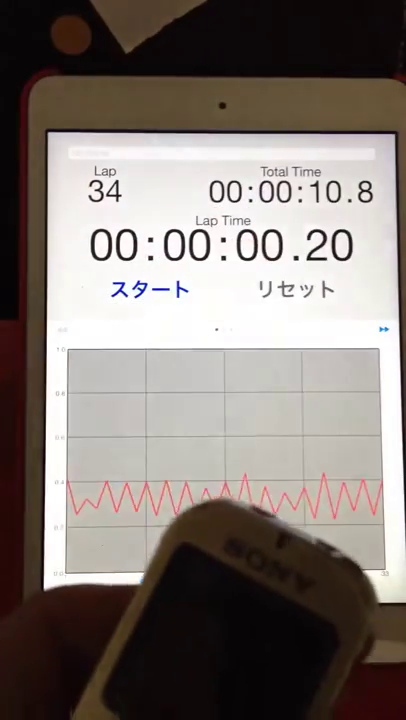